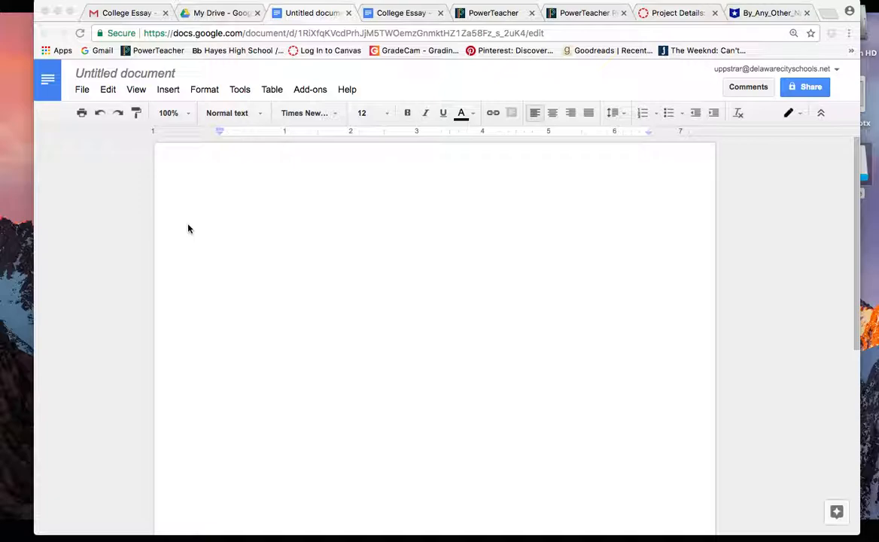
Step: Confirm the Page setup with 1-inch margins
click(84, 91)
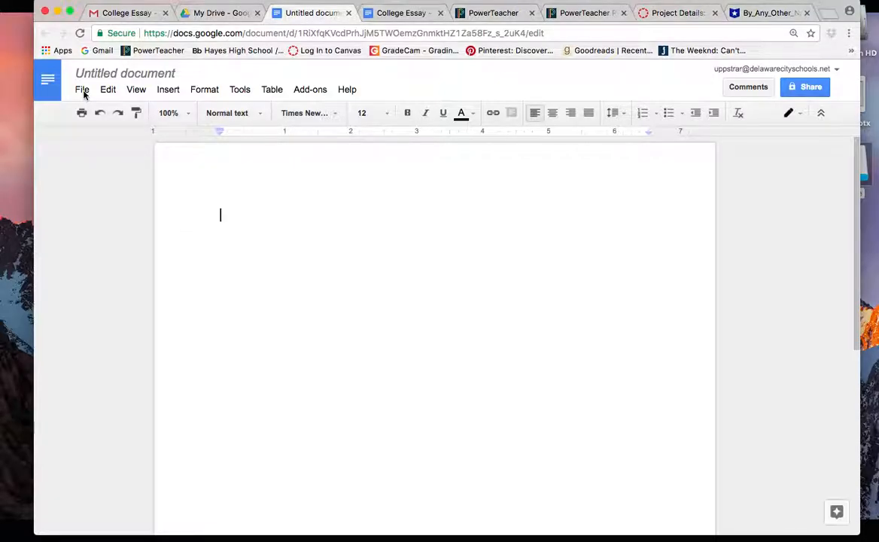
click(83, 91)
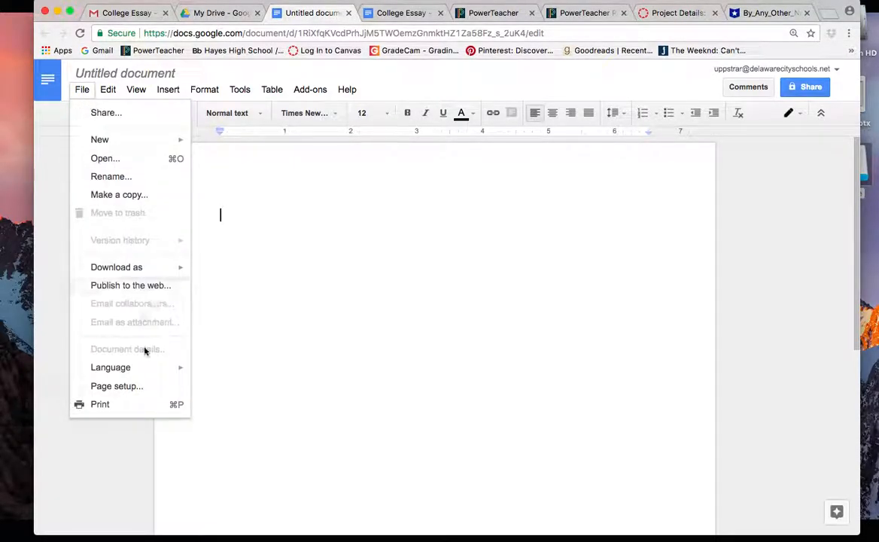
click(115, 386)
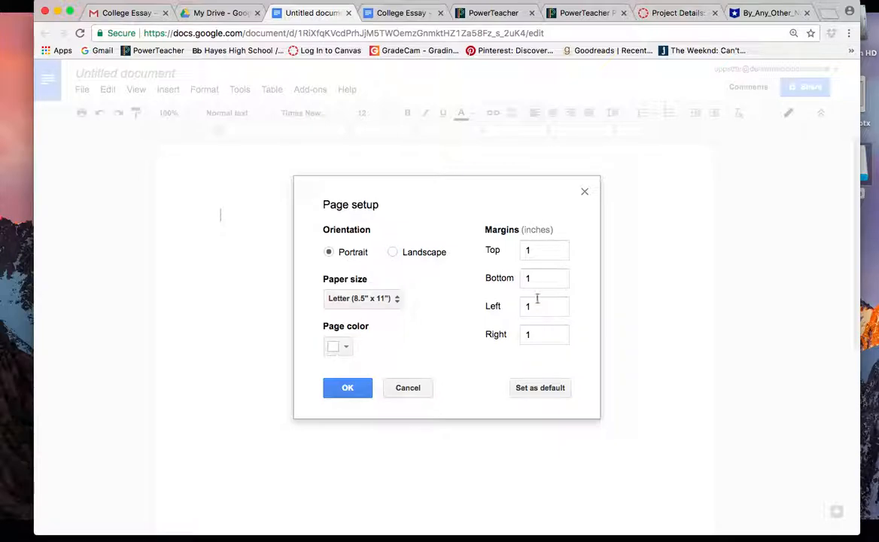
click(346, 389)
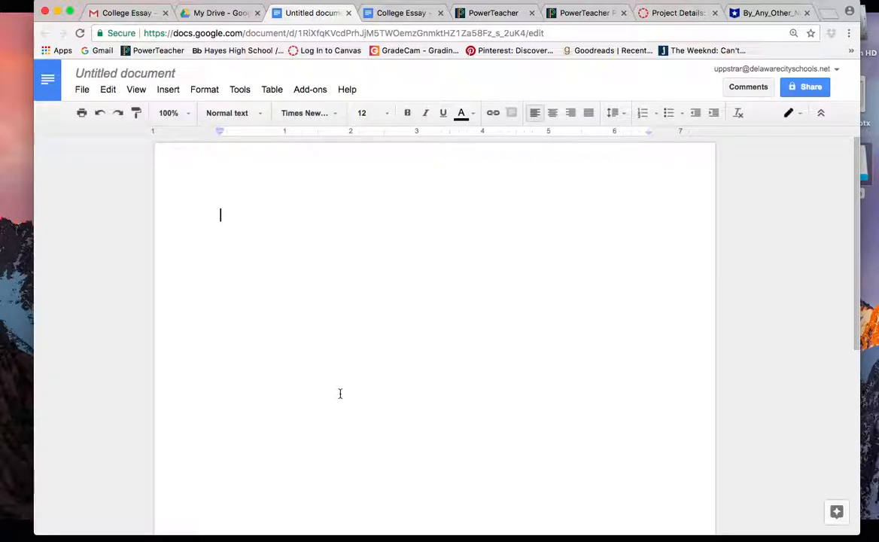
Step: Enable a different first-page header and type 'Running head: COLLEGE ESSAY' in it
double_click(318, 179)
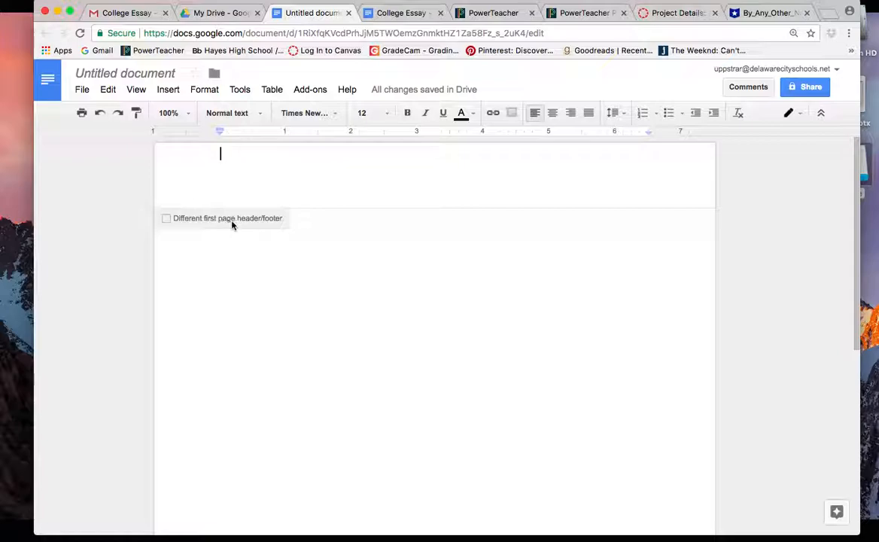
click(167, 219)
text(Running head:)
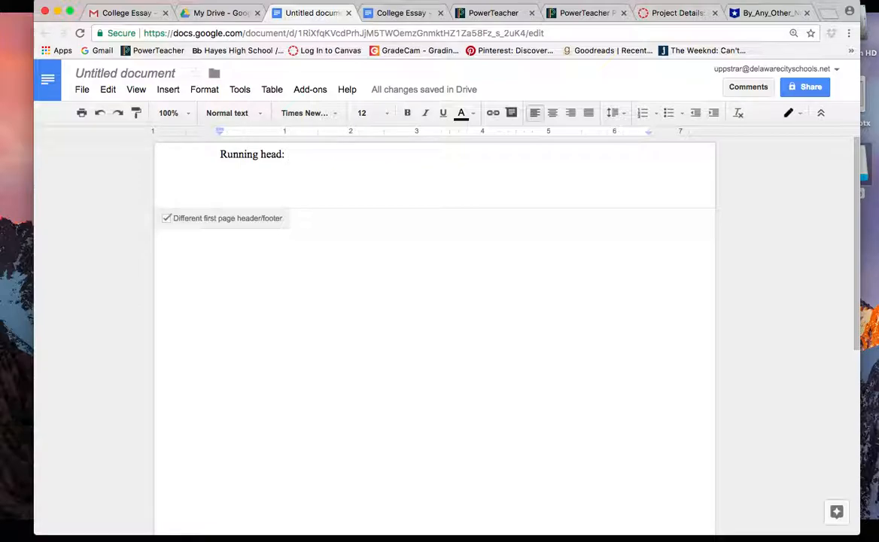
text(COLLEGE )
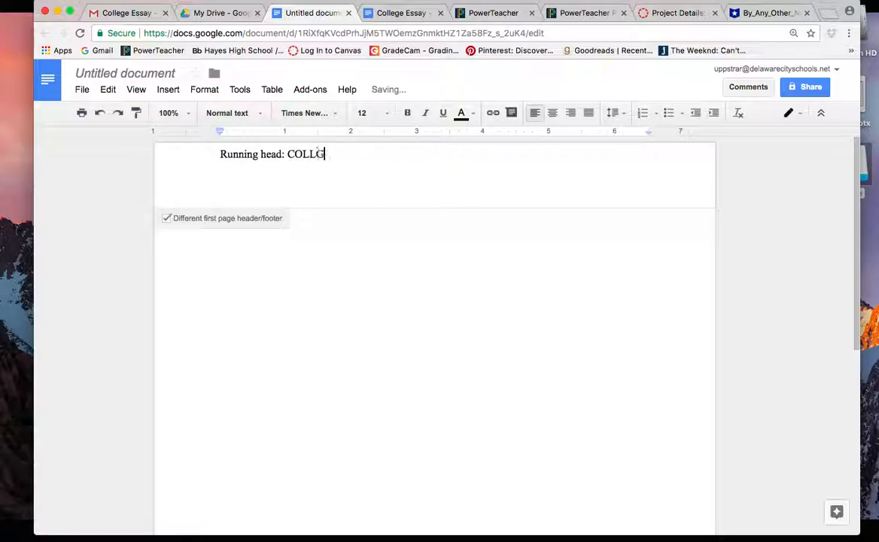
text(ESSAY)
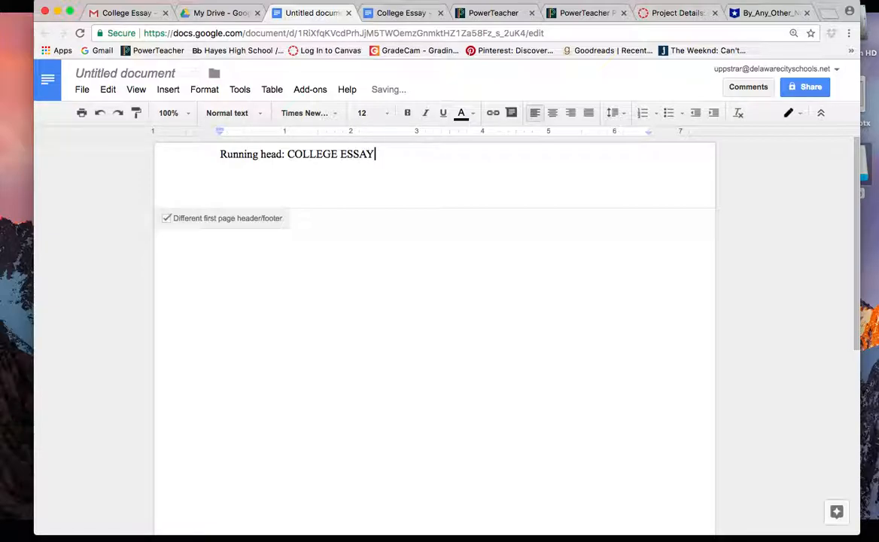
click(84, 91)
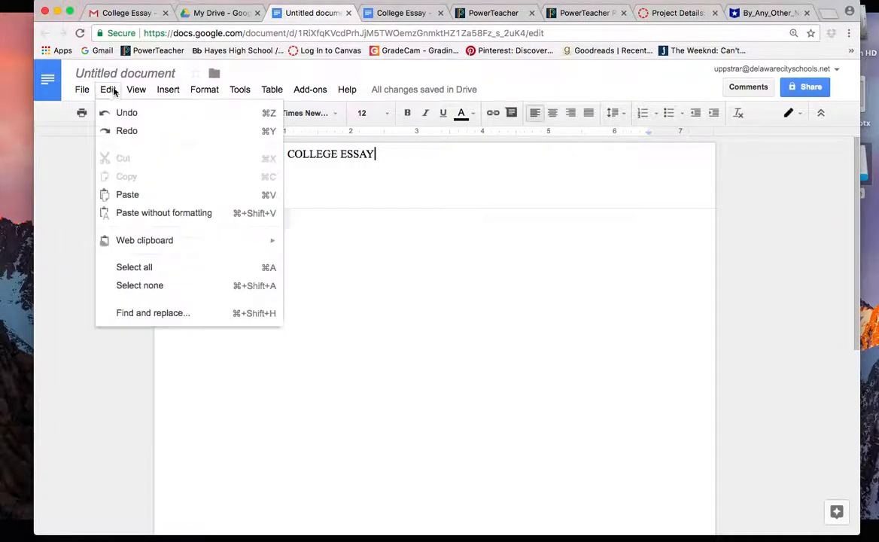
Step: Insert page number 1 at the header's right margin and add a blank line above the running head
mouse_move(158, 90)
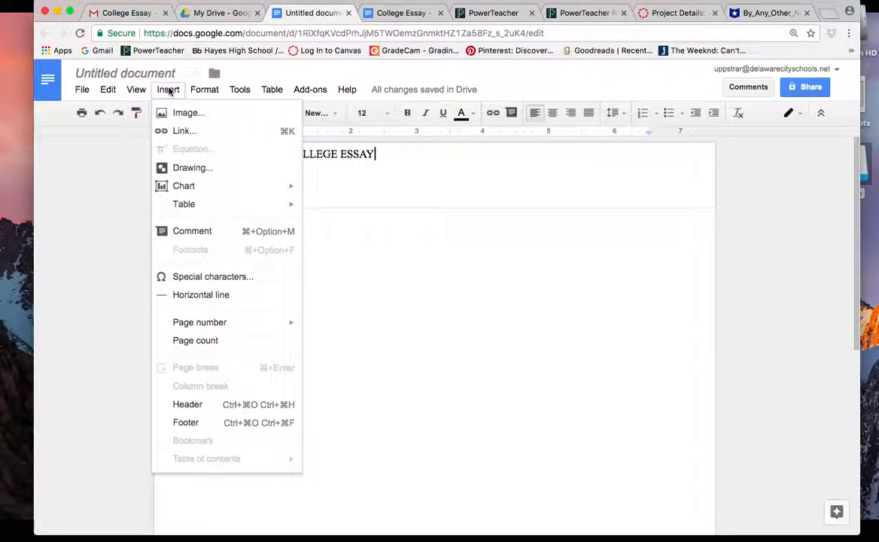
mouse_move(212, 324)
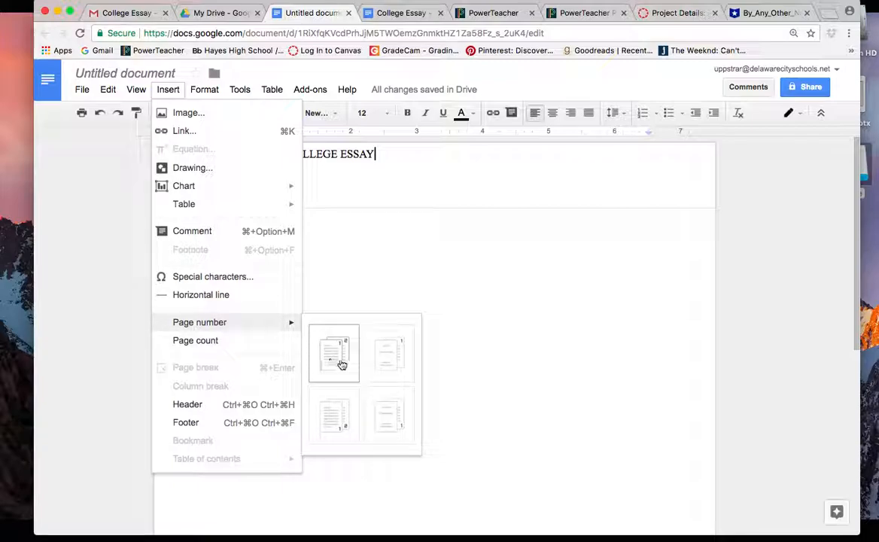
click(341, 364)
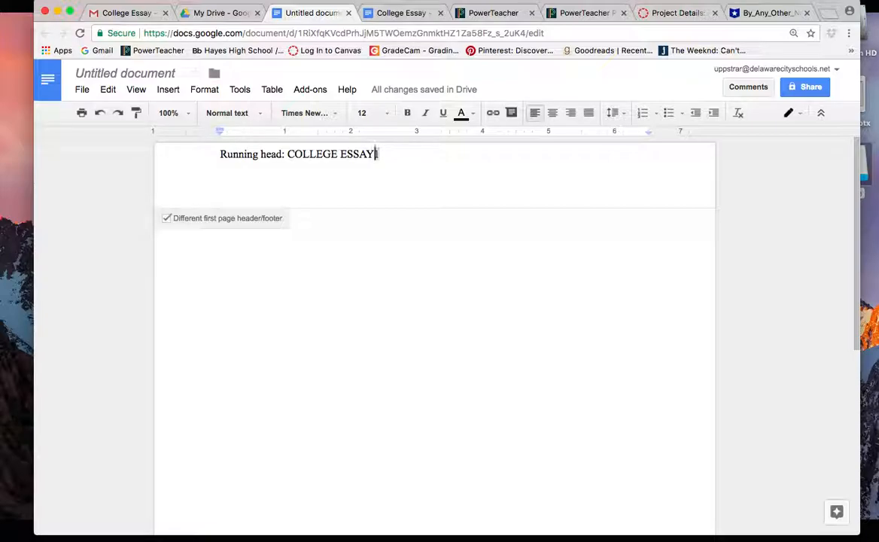
key(Tab)
key(Tab)
key(Tab)
key(Tab)
key(Tab)
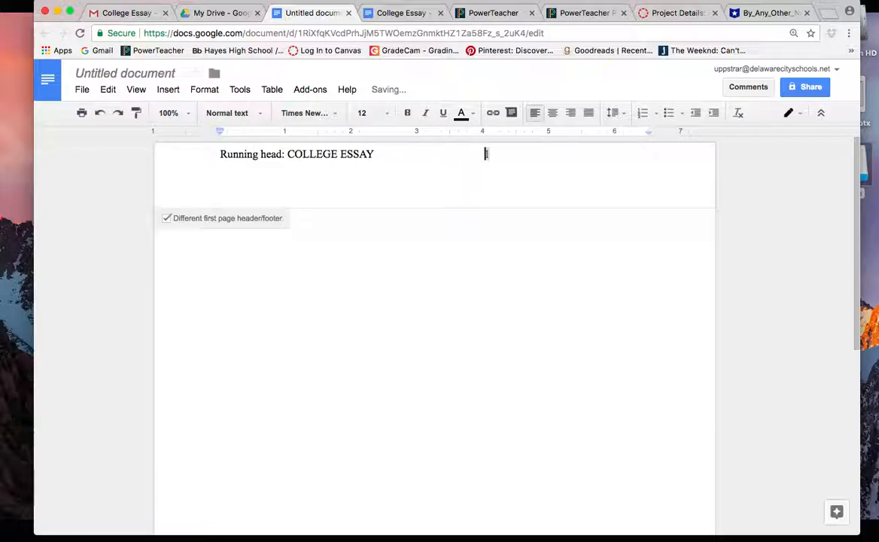
key(Tab)
key(Tab)
key(Tab)
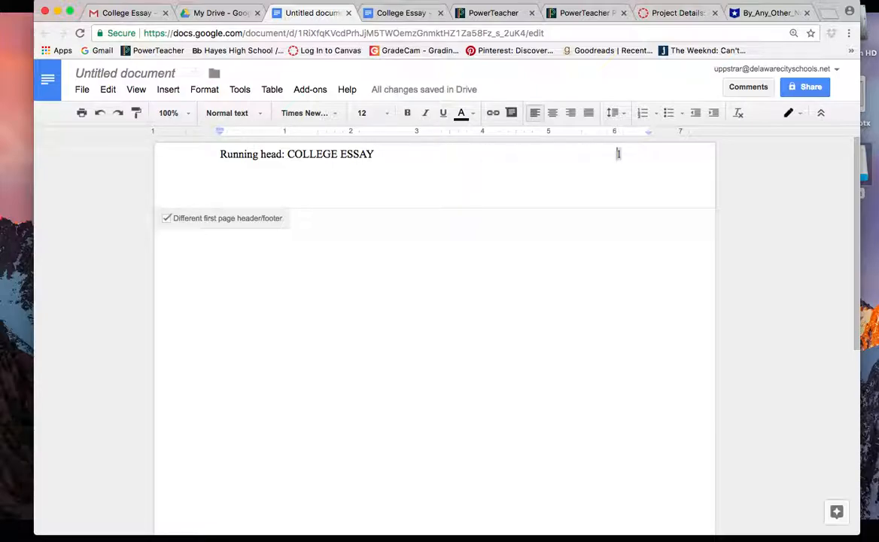
click(215, 156)
key(Return)
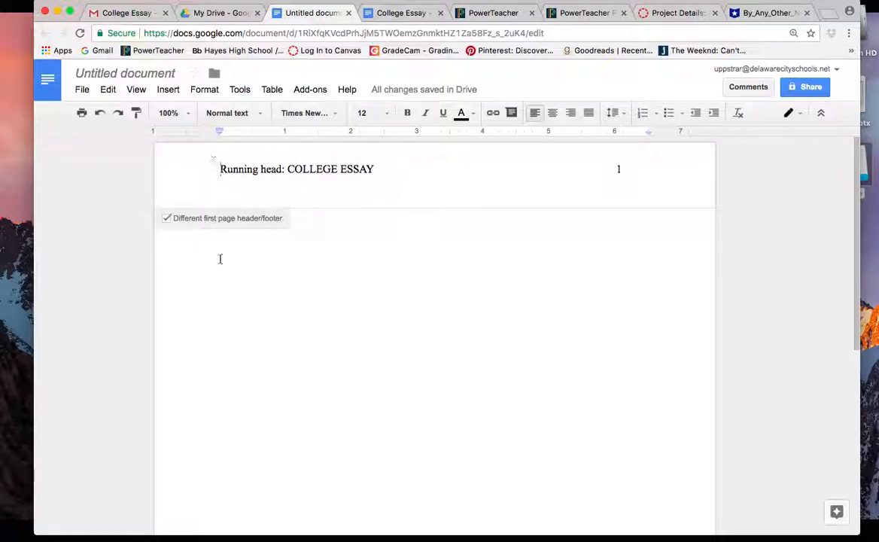
click(251, 282)
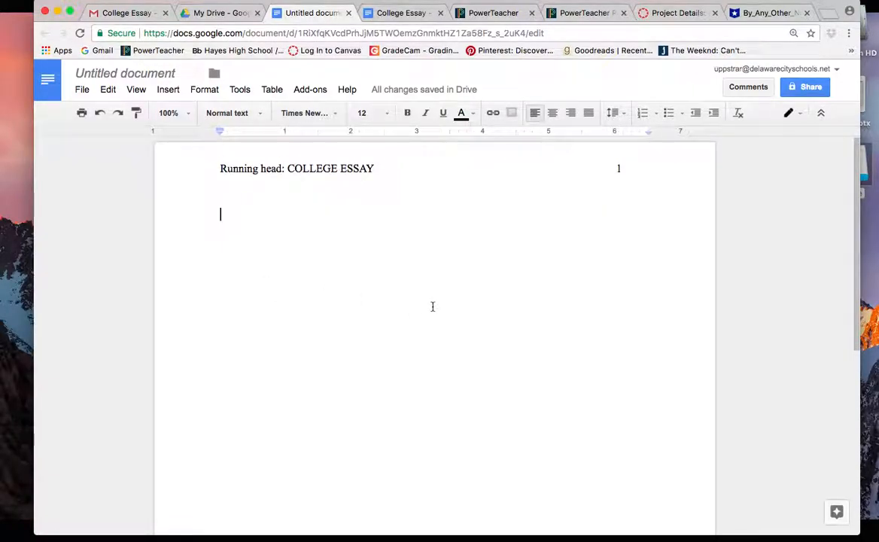
click(341, 192)
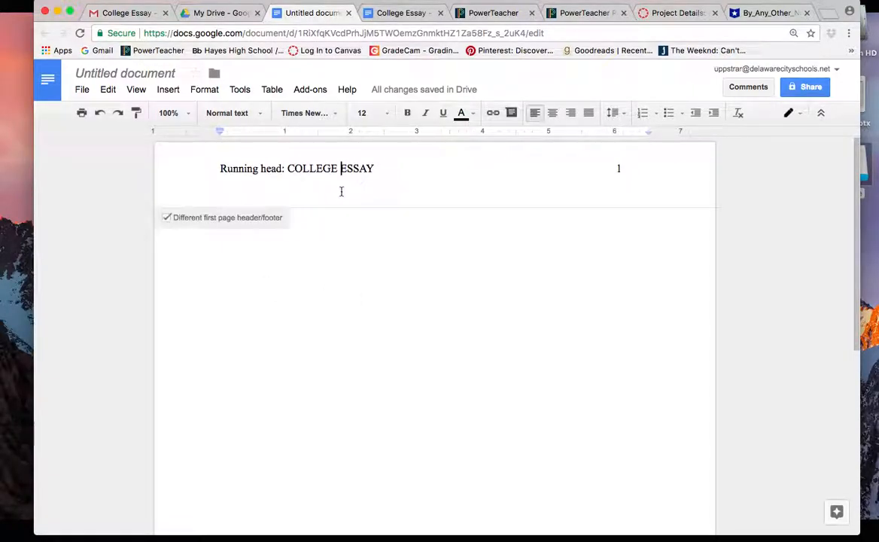
scroll(341, 192, down, 10)
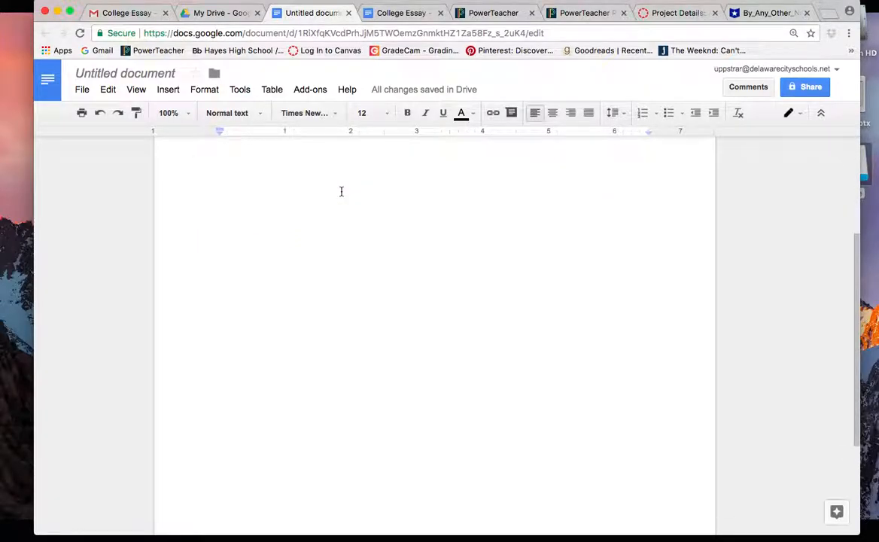
scroll(341, 191, up, 10)
click(389, 281)
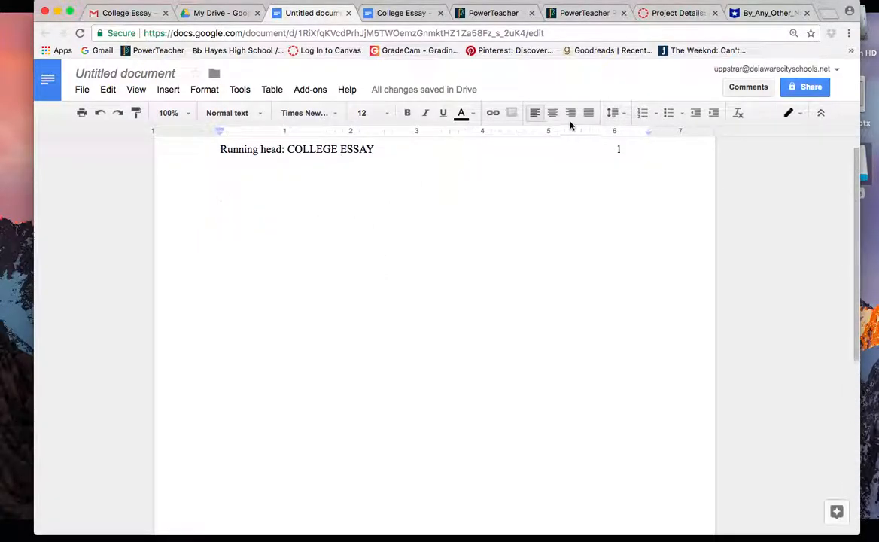
double_click(300, 151)
triple_click(300, 150)
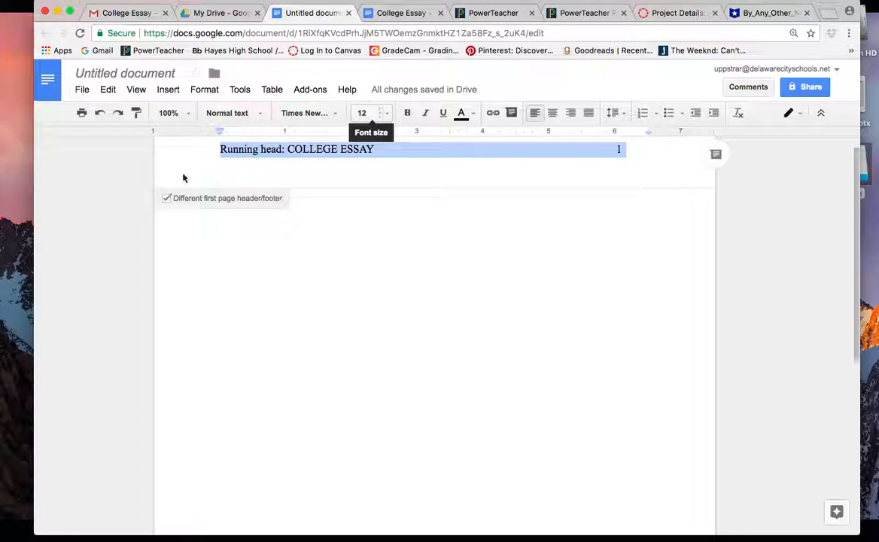
Step: Return to the body, centre-align it and add blank lines down the page
click(354, 213)
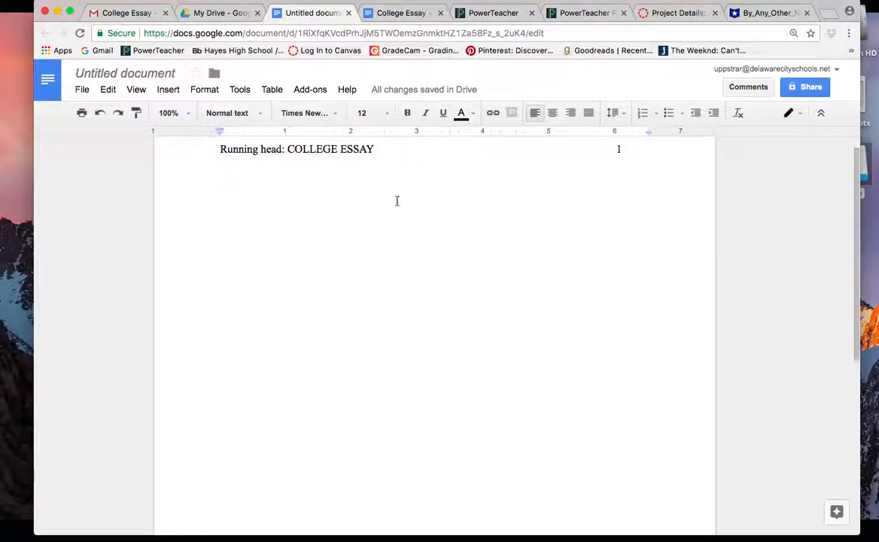
click(620, 149)
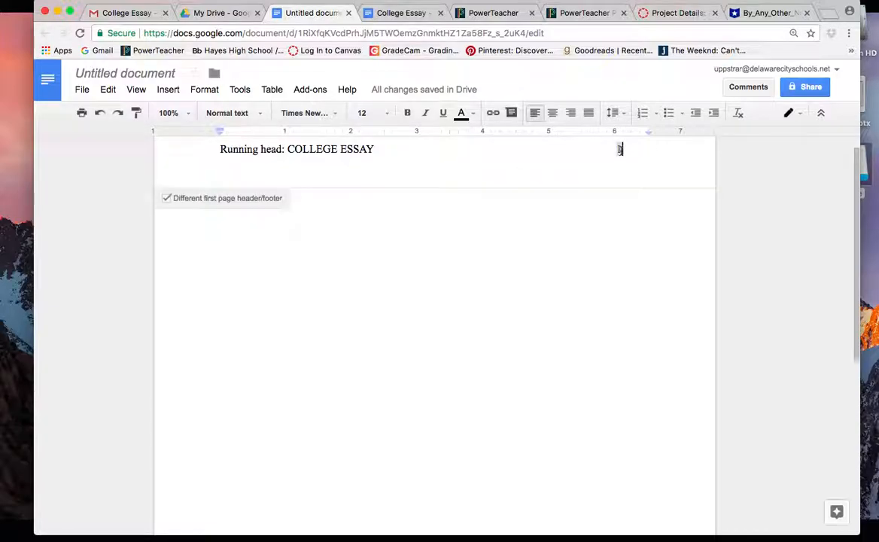
click(387, 291)
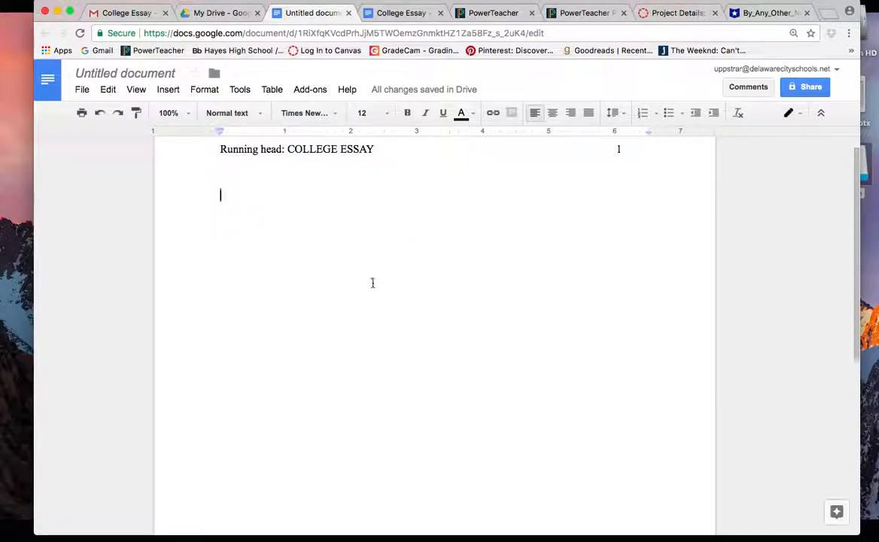
click(552, 113)
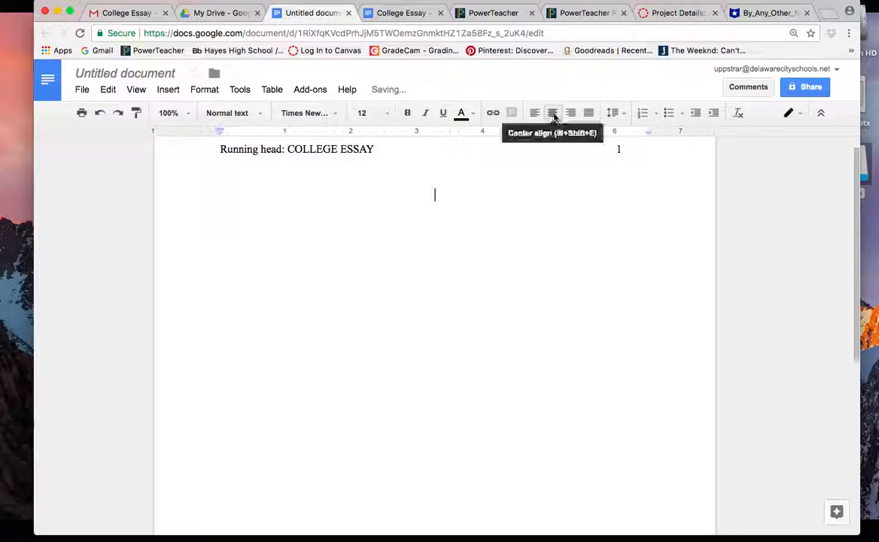
key(Return)
key(Return)
key(Return)
key(Return)
key(Return)
key(Return)
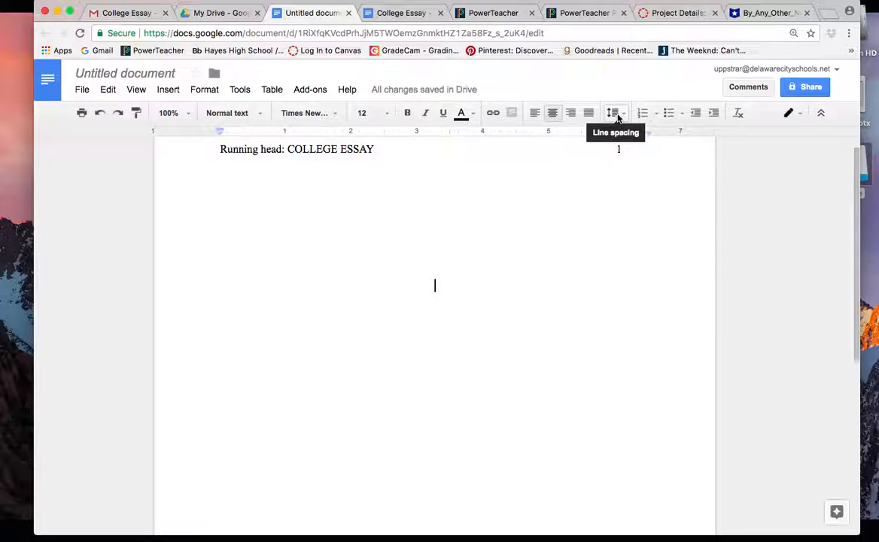
Step: Set double line spacing and begin typing the title 'College Essay'
click(616, 114)
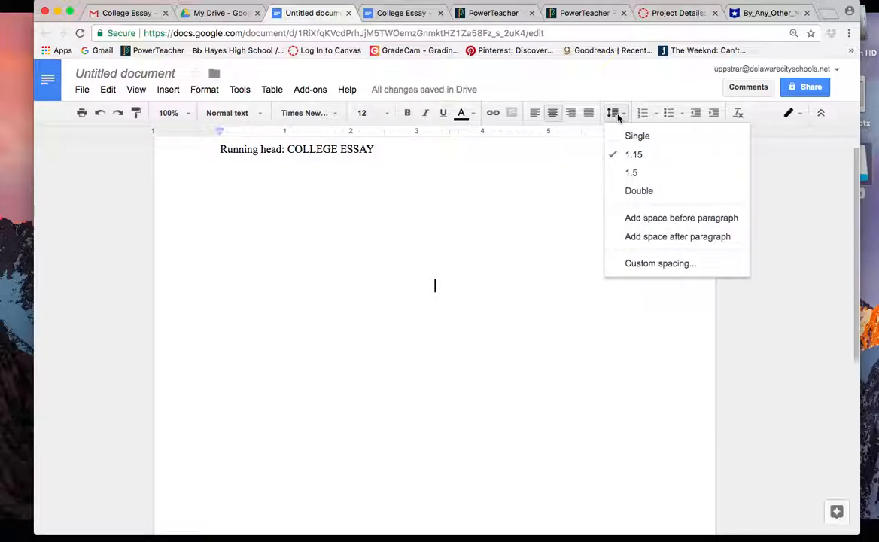
click(622, 193)
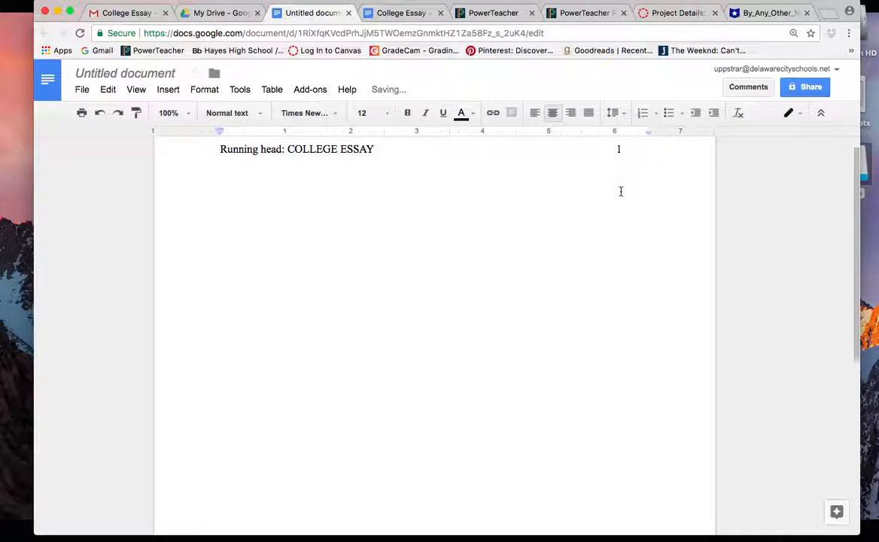
key(Return)
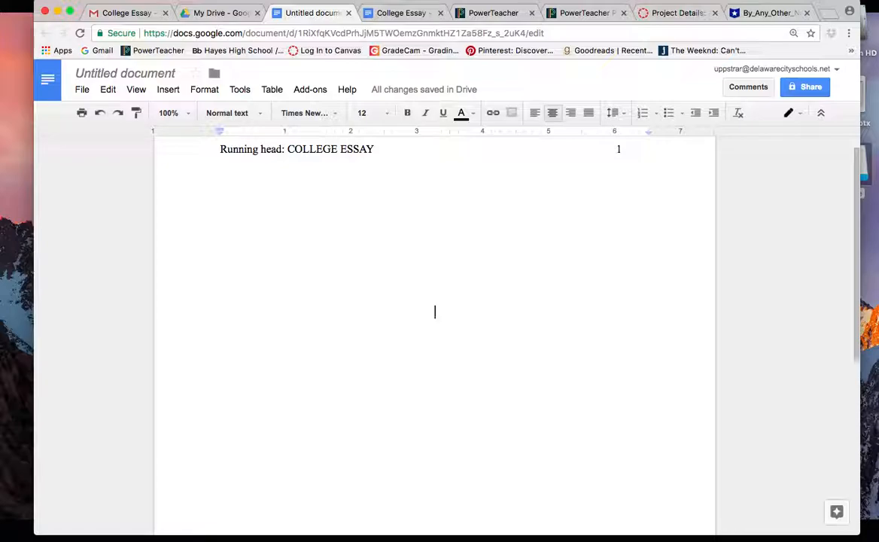
text(Ca)
key(BackSpace)
text(olleg)
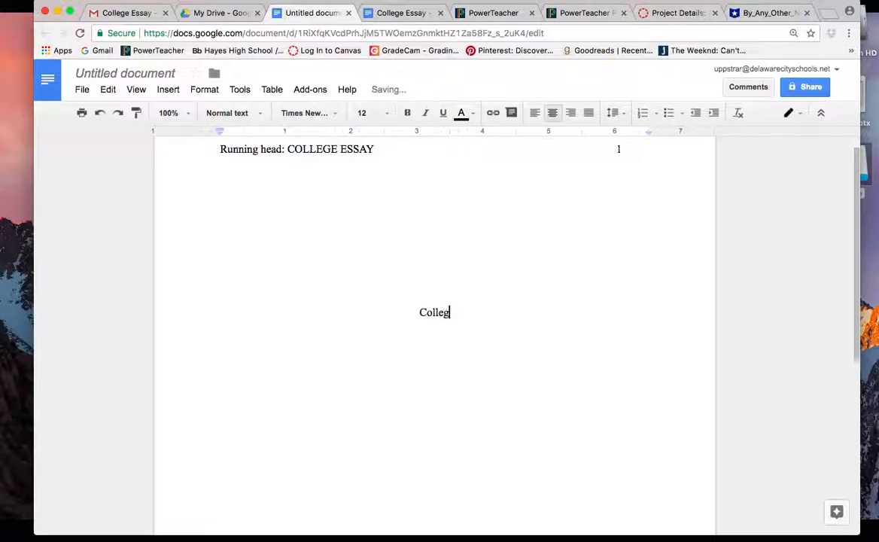
text(e Essay)
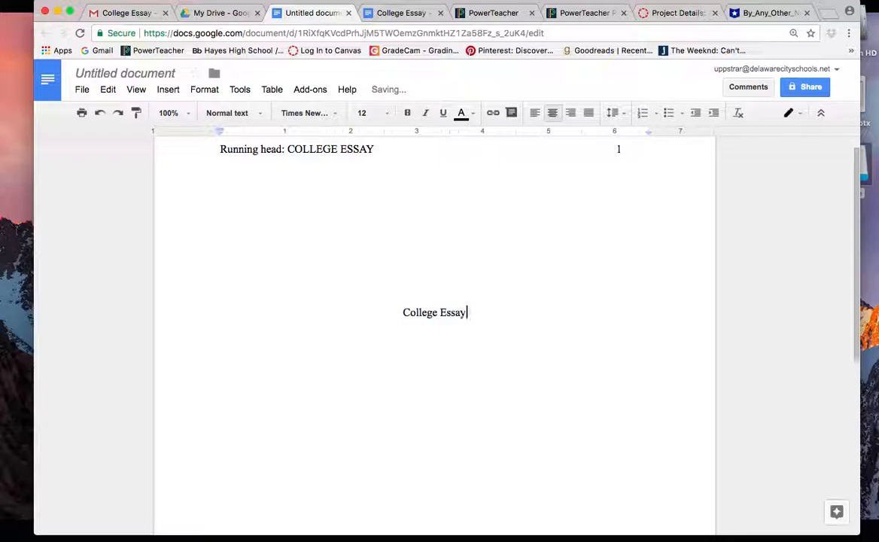
Step: Add centred lines for the author's name and the school name below the title
key(Return)
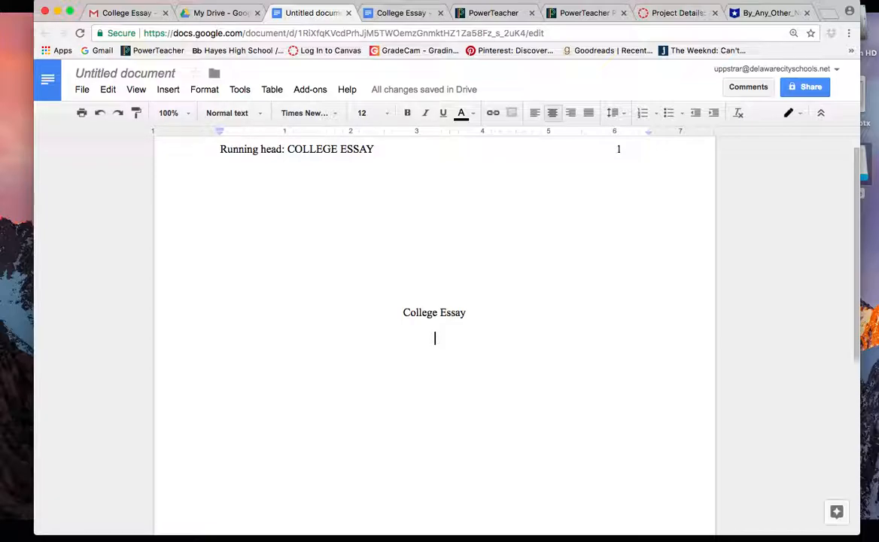
key(Return)
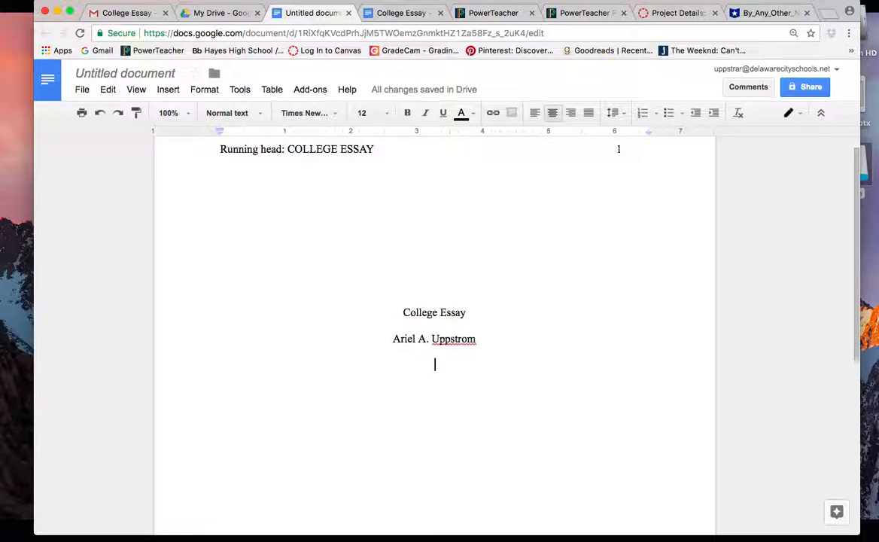
text(Rutherf)
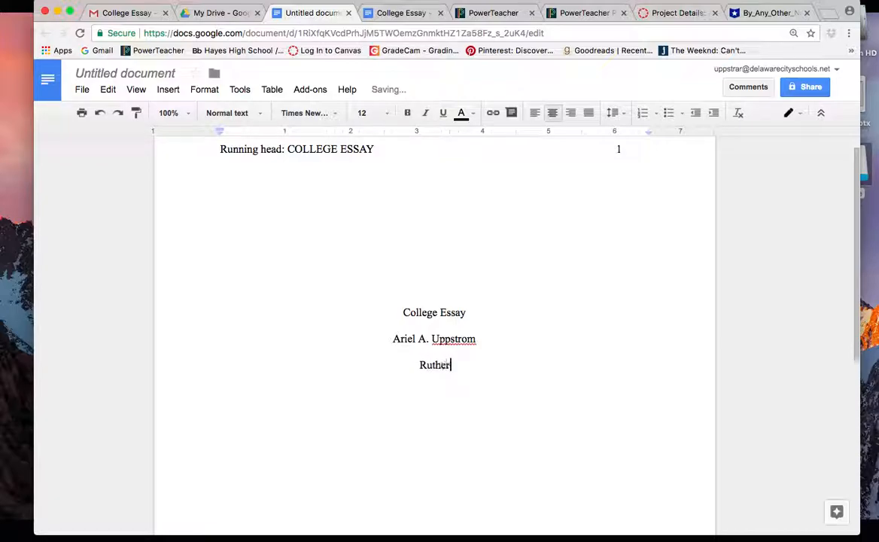
text(ord B. H)
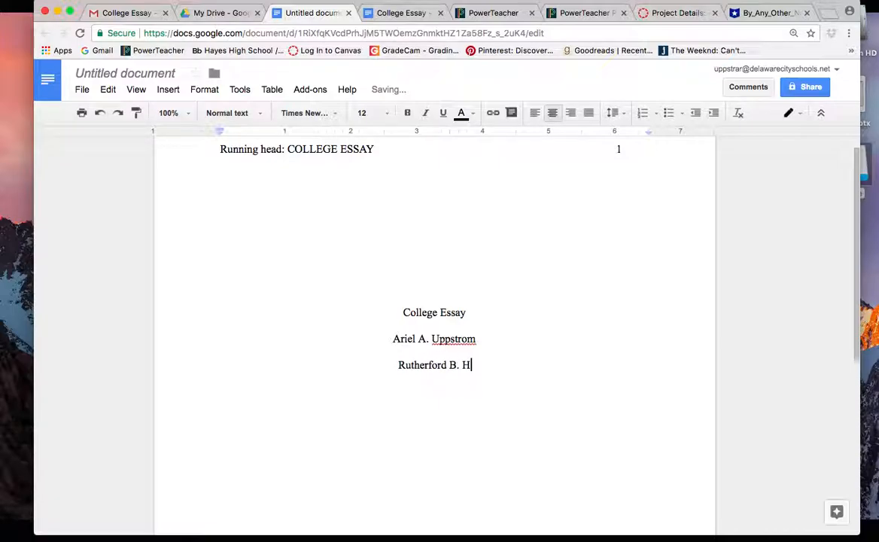
text(ayes High School)
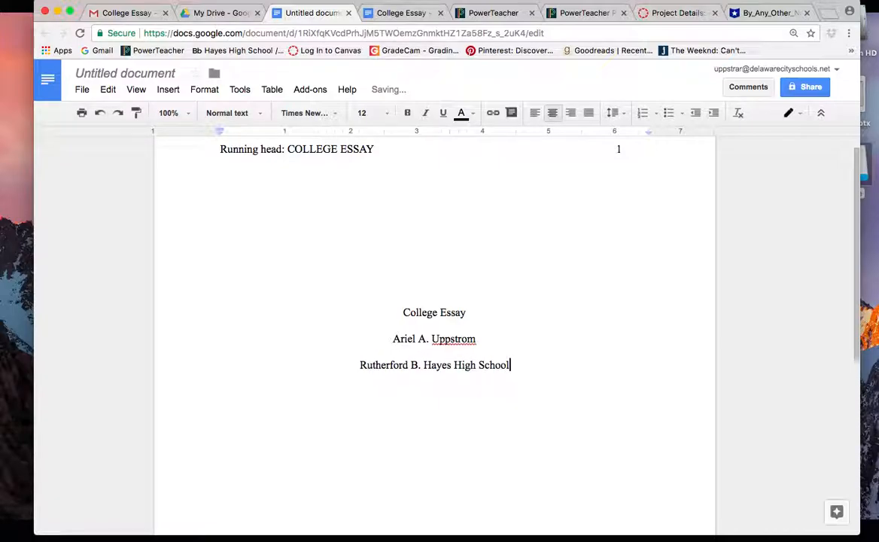
key(Return)
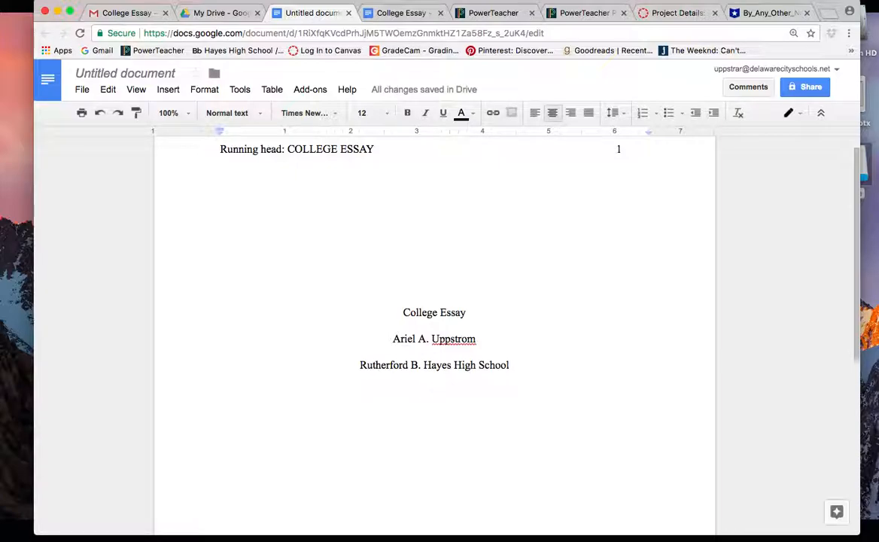
Step: Make page 2's header left-aligned 'COLLEGE ESSAY' with page number 2 at the right margin and a blank line above
key(Return)
key(Return)
key(Return)
key(Return)
key(Return)
key(Return)
key(Return)
key(Return)
key(Return)
key(Return)
key(Return)
key(Return)
key(Return)
key(Return)
key(Return)
key(Return)
key(Return)
key(Return)
key(Return)
key(Return)
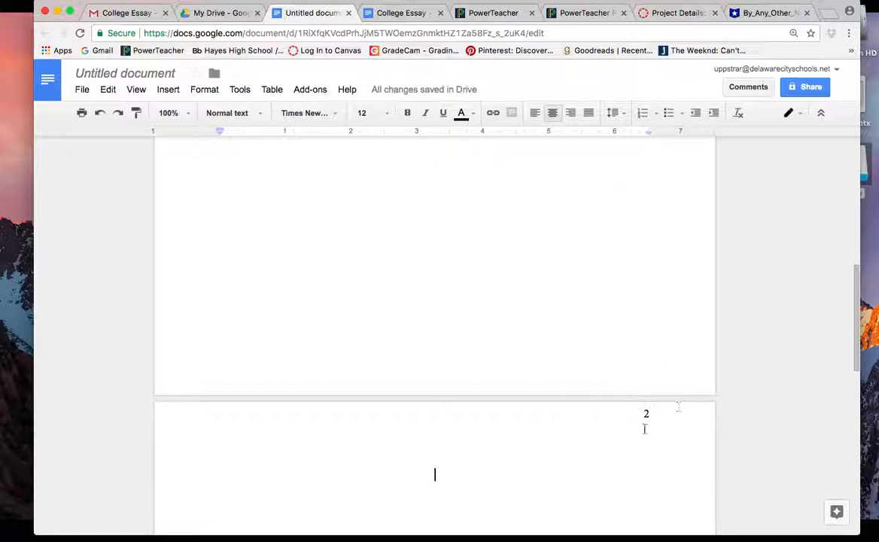
double_click(542, 415)
click(541, 415)
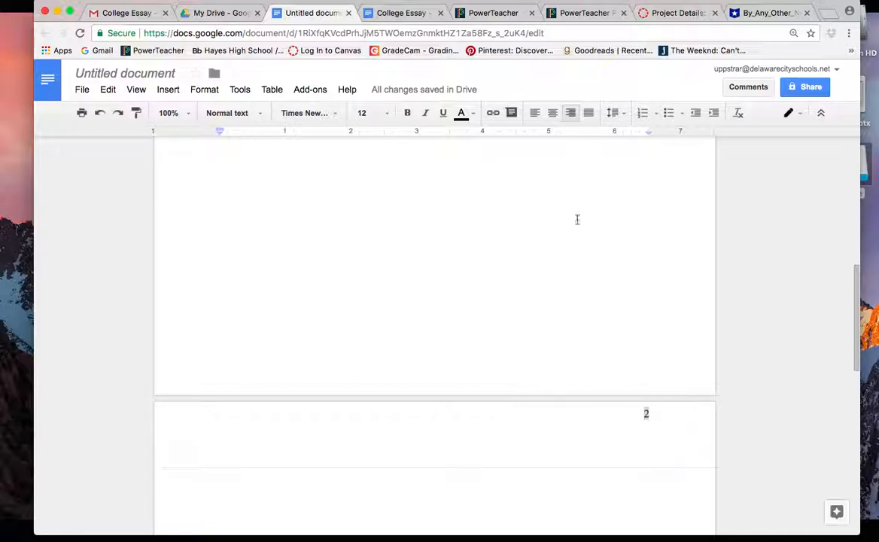
click(536, 118)
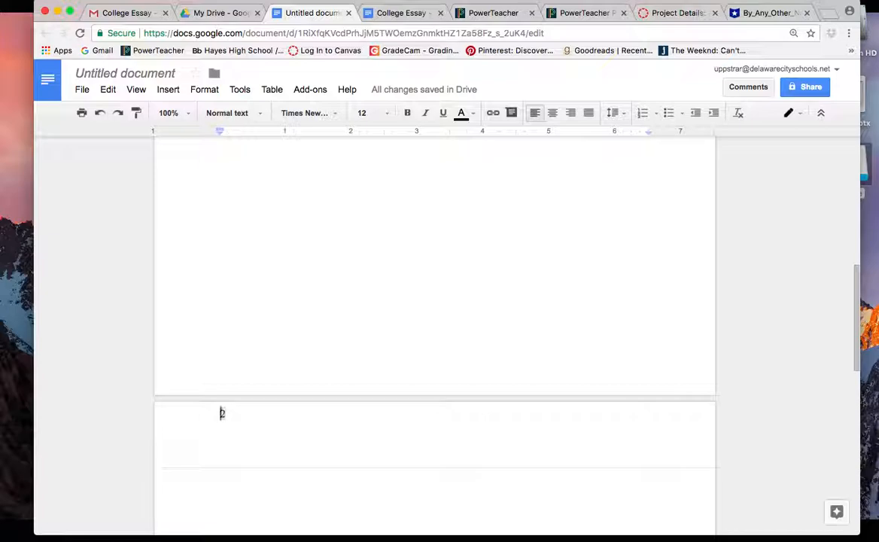
text(coLLEGE ESSAY)
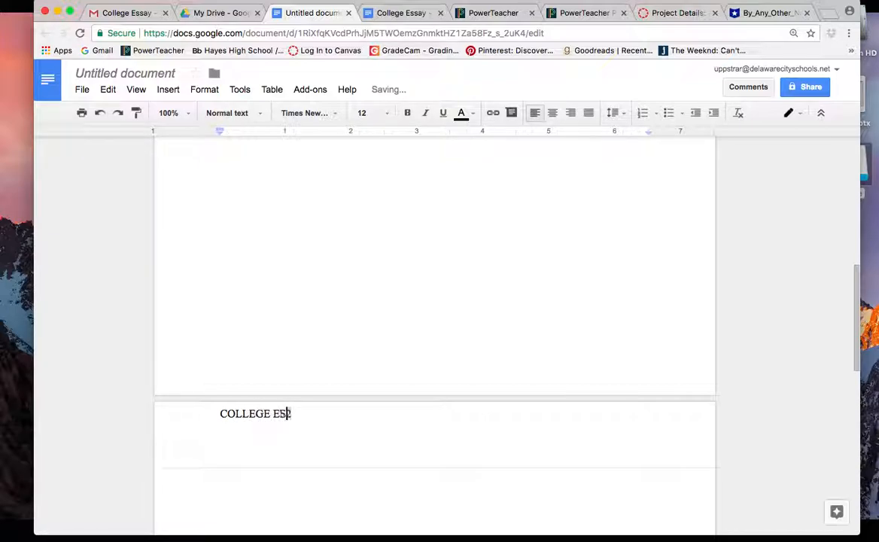
key(Tab)
key(Tab)
key(Tab)
key(Tab)
key(Tab)
key(Tab)
key(Tab)
key(Tab)
key(Tab)
key(Tab)
click(220, 413)
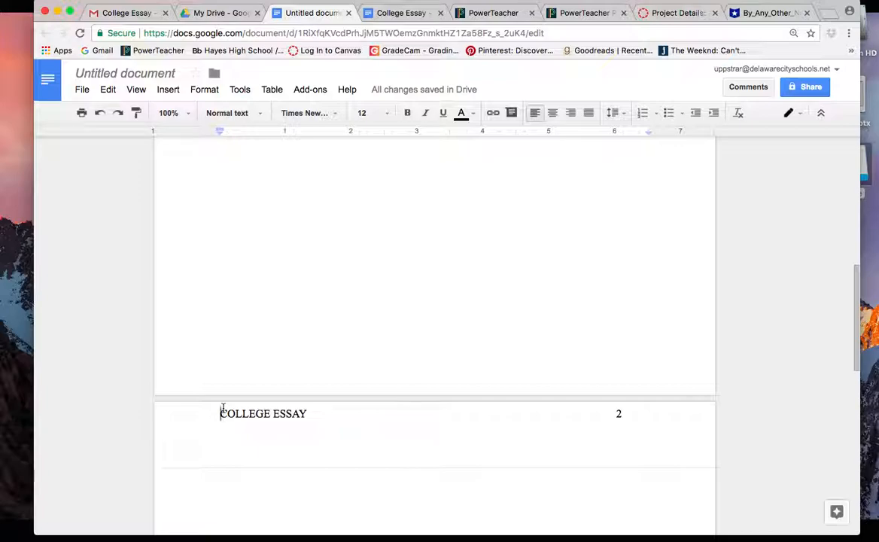
key(Return)
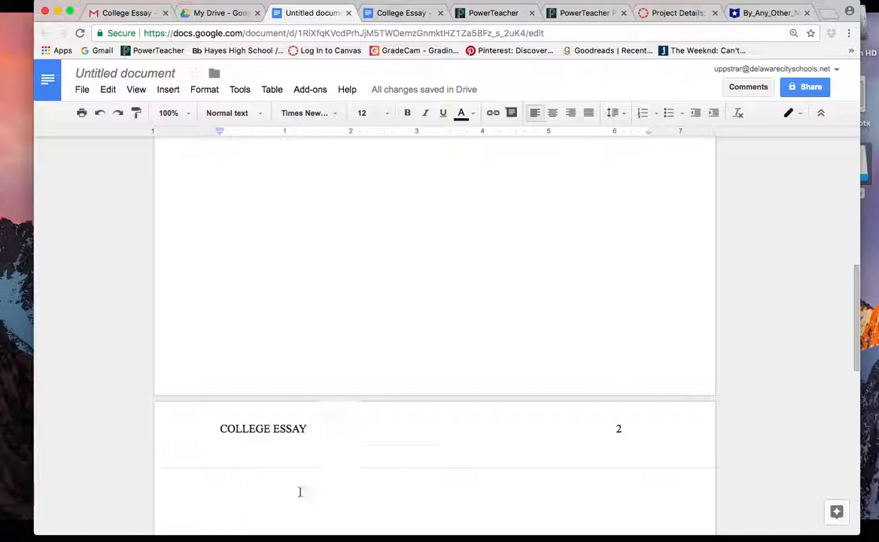
Step: Add left-aligned blank lines at the start of page 2's body
click(369, 503)
scroll(370, 504, down, 5)
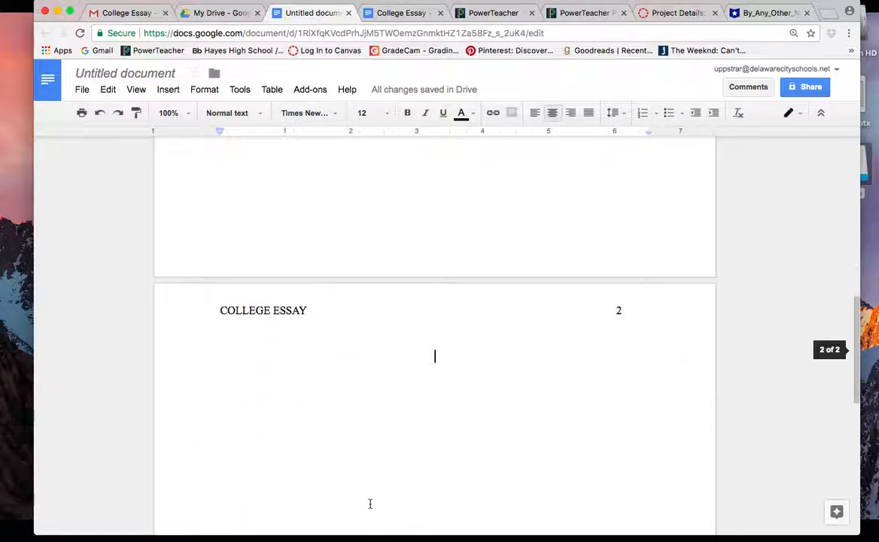
key(Return)
key(Return)
key(Return)
key(Return)
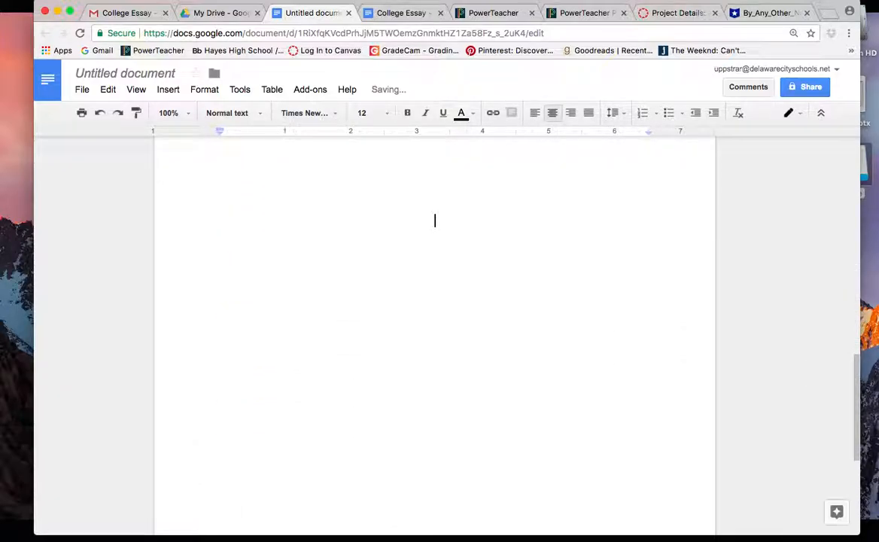
key(super+shift+l)
scroll(369, 493, up, 3)
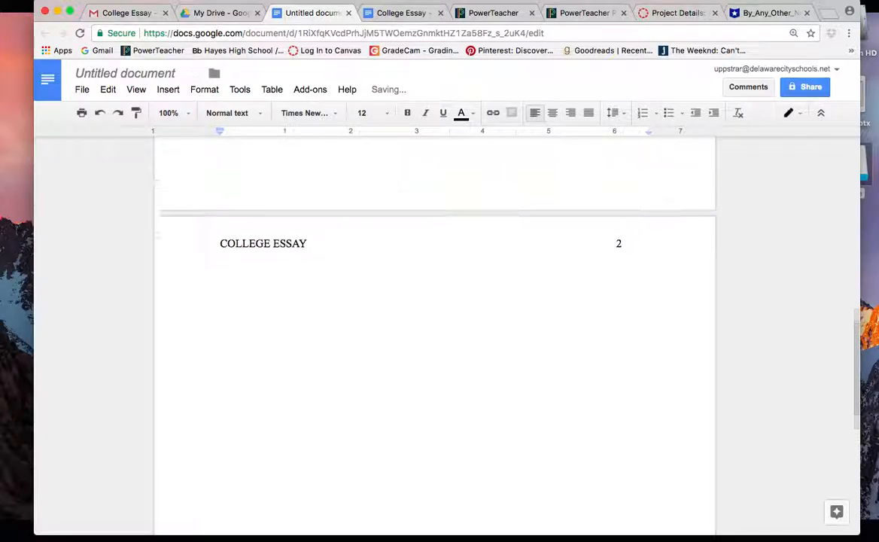
key(BackSpace)
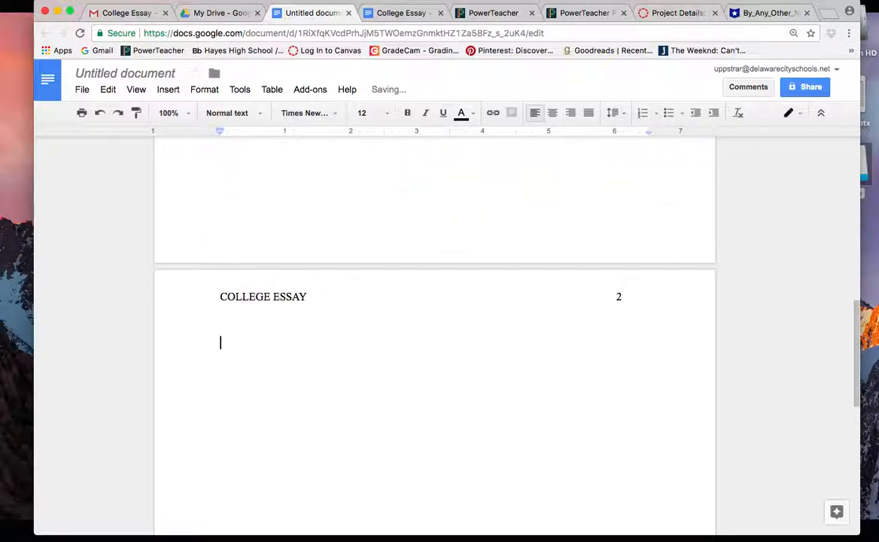
Step: Type a centred 'Reference' heading and left-align the line below it
click(553, 113)
text(Reference)
key(Return)
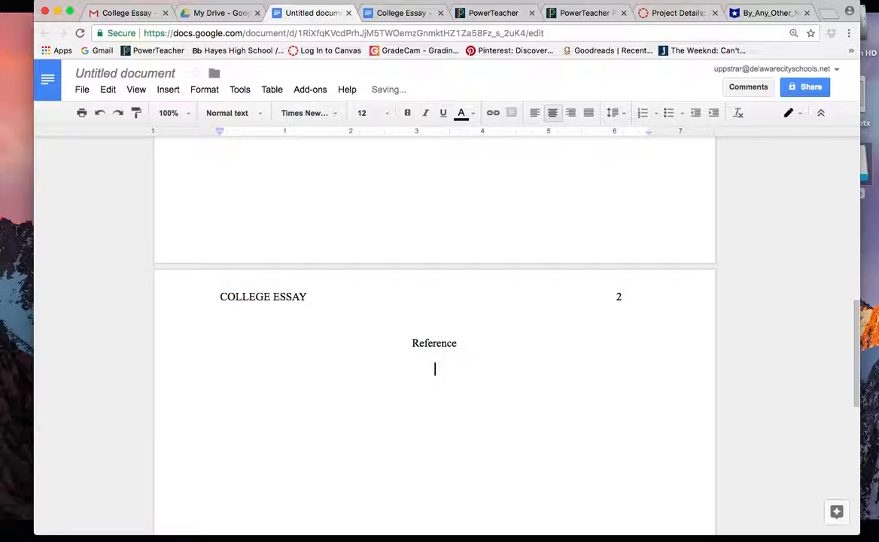
click(535, 113)
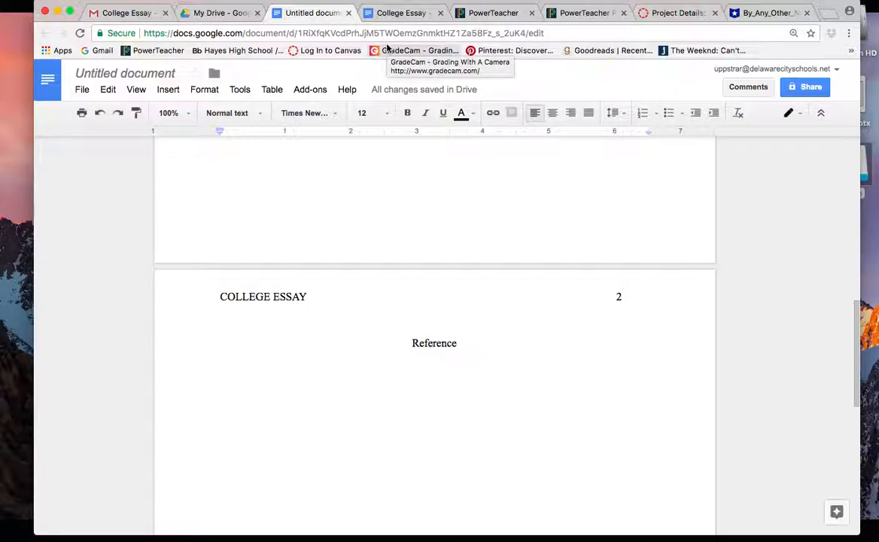
Step: Type a two-line placeholder reference and give it a 0.5-inch hanging indent via the ruler
text(Lkjdsalkfjdslkajflkdjfalkj ljflkdjflkdsjaf)
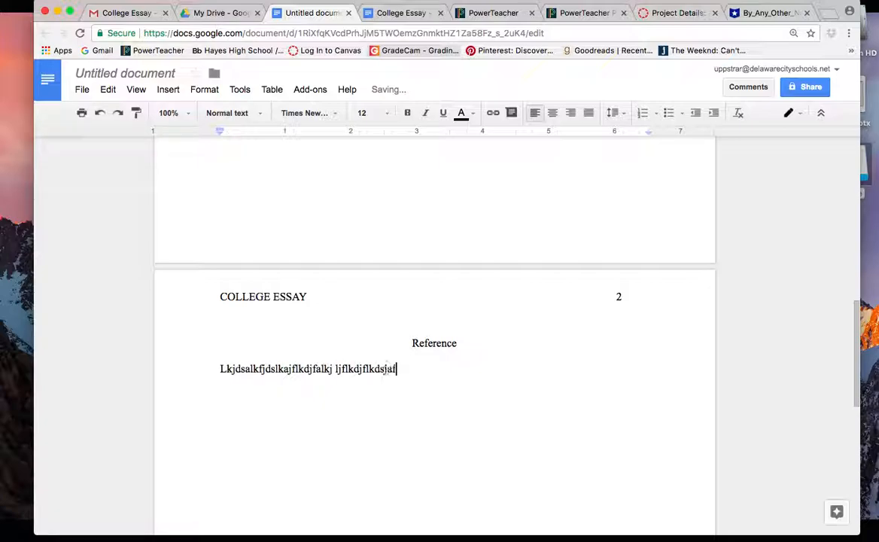
text(lkdjf alkjdflkdj fsalkjfldskjafl;kdjf al;sdkjfal;kd)
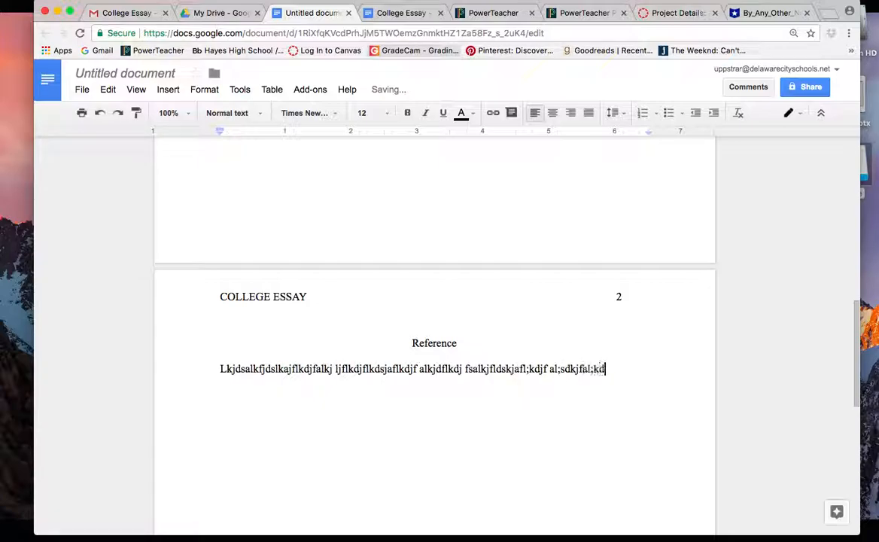
text(jfldksajflkdsjflaksjdflkjdsalkfjdl;kjfal;kdsj flajlfkjdkl)
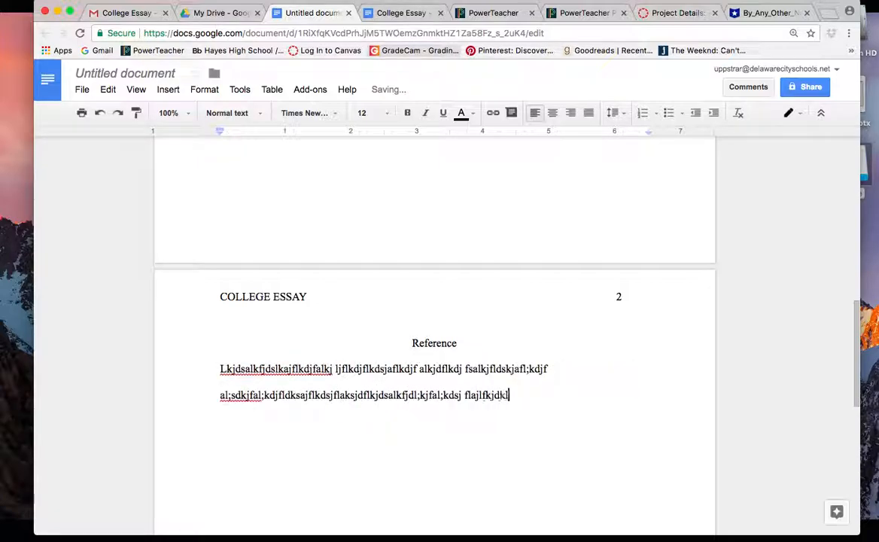
text(jfalkdsjfkld)
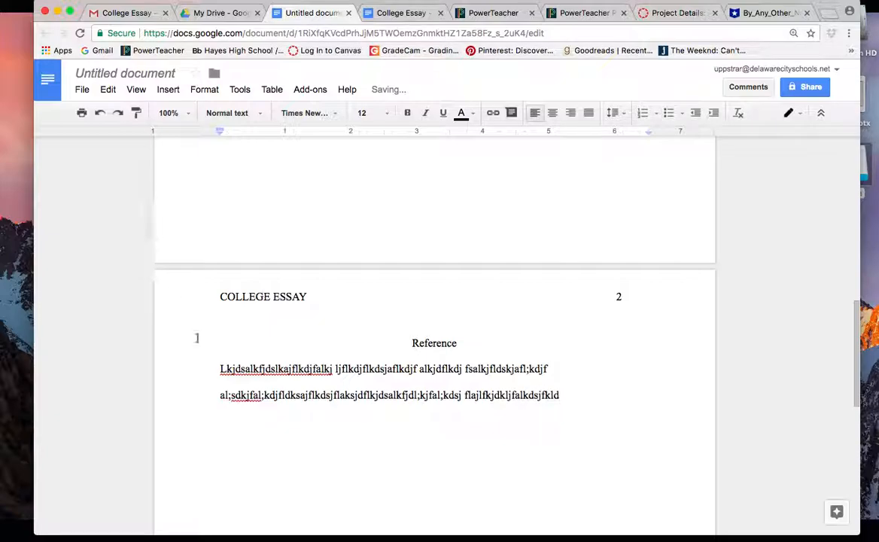
drag(220, 368, 594, 405)
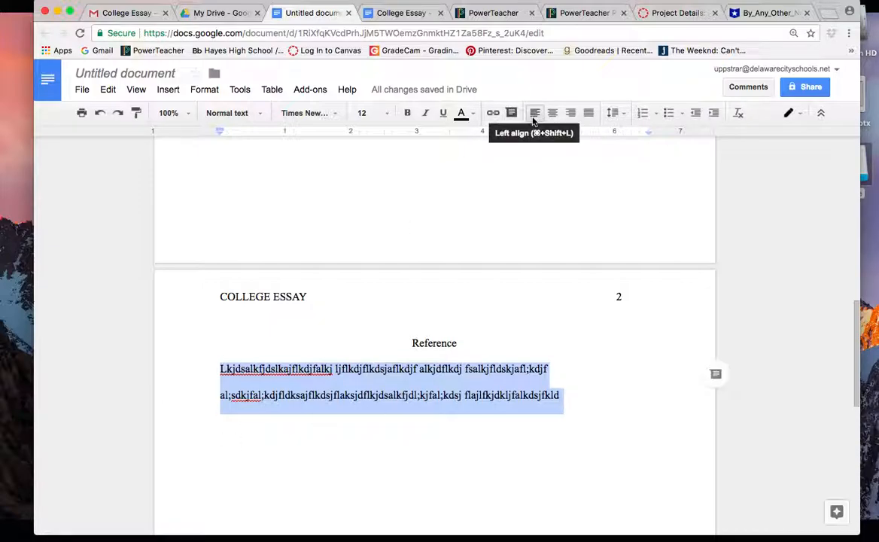
drag(219, 136, 253, 136)
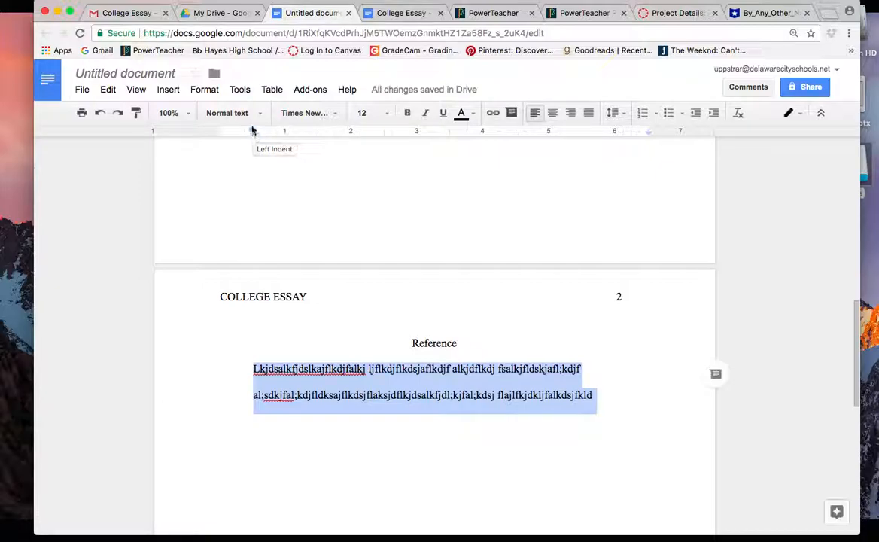
drag(253, 131, 219, 136)
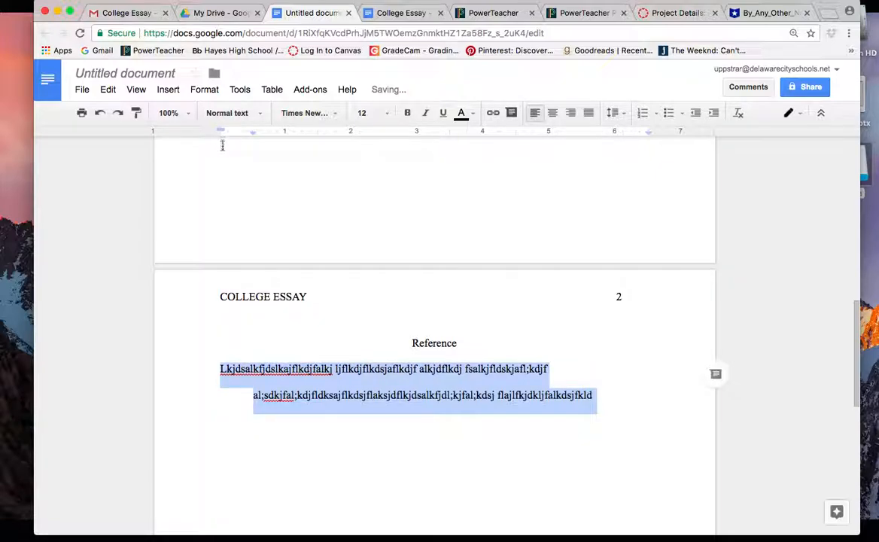
click(300, 479)
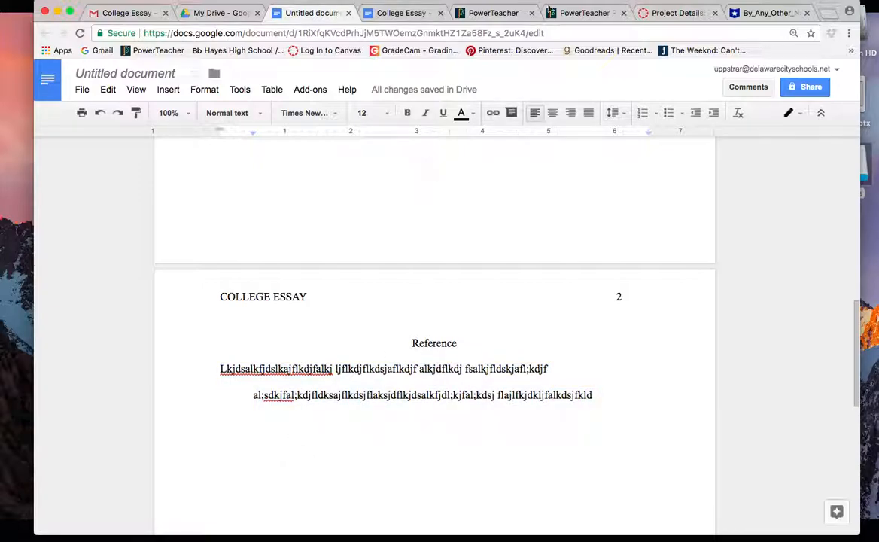